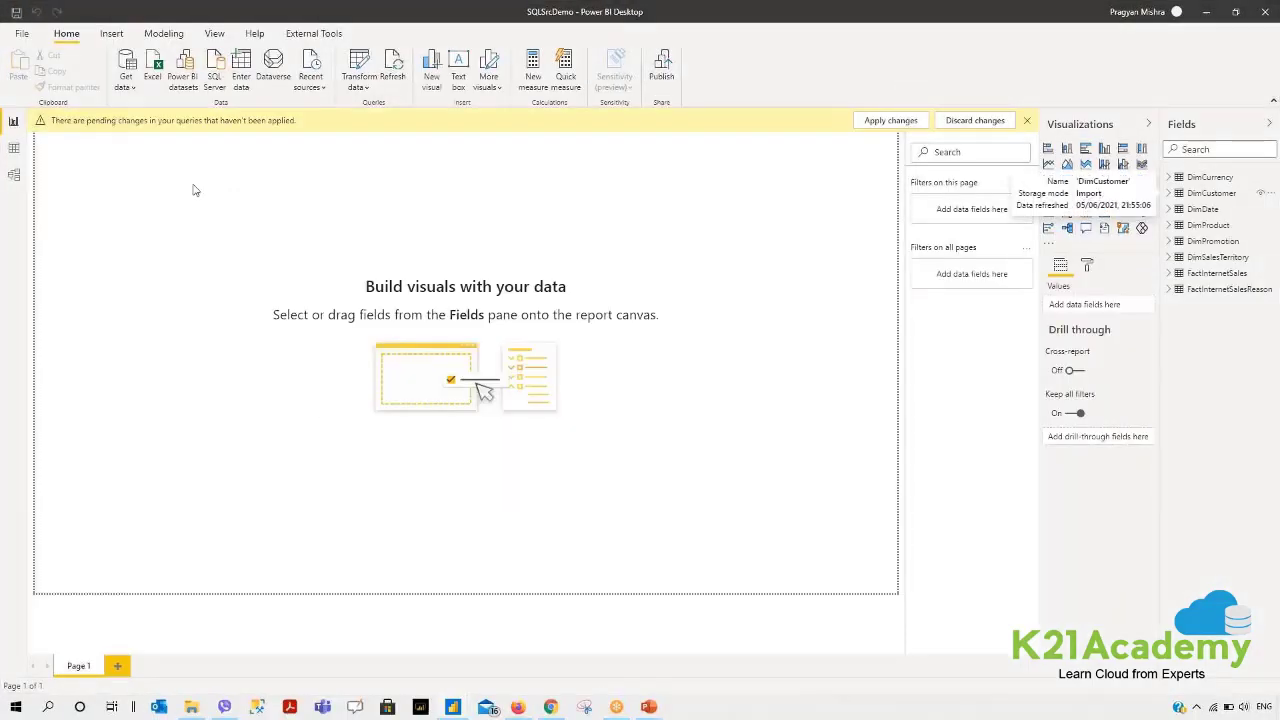
Step: Choose Excel workbook as the data source and browse to Training (G:) > 2020
{"action": "left_click", "coordinate": [125, 80]}
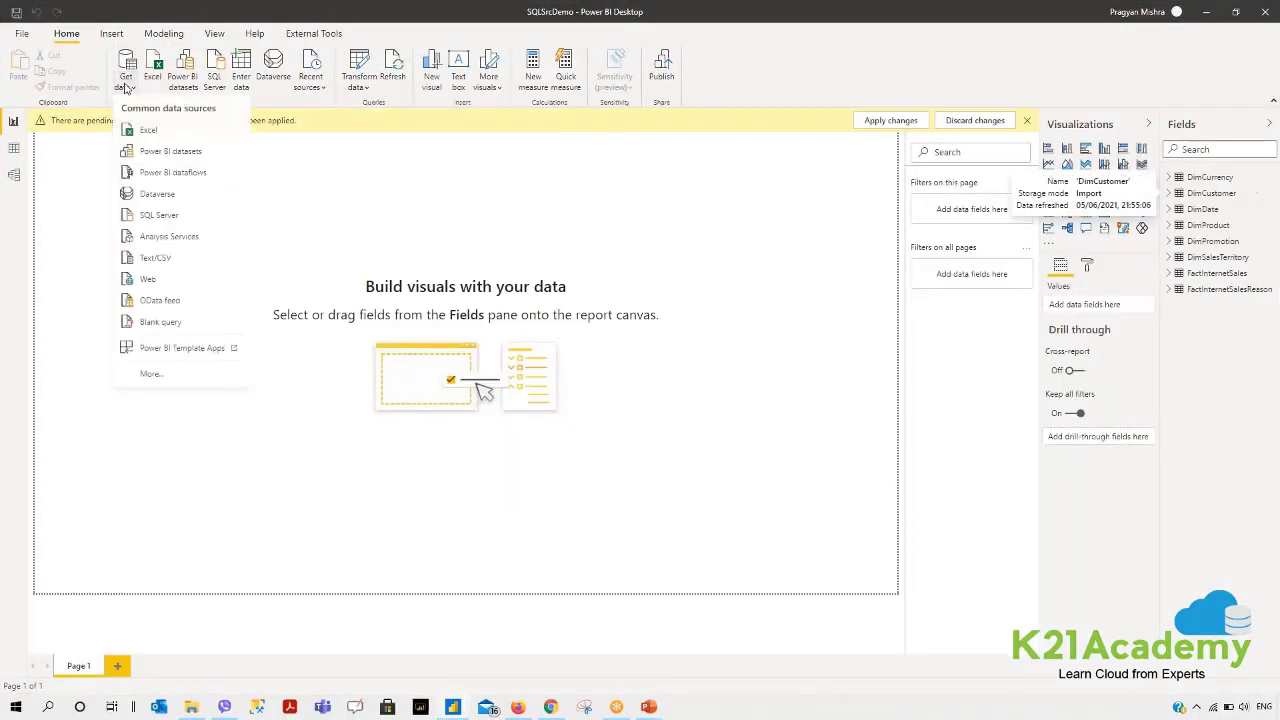
{"action": "left_click", "coordinate": [150, 129]}
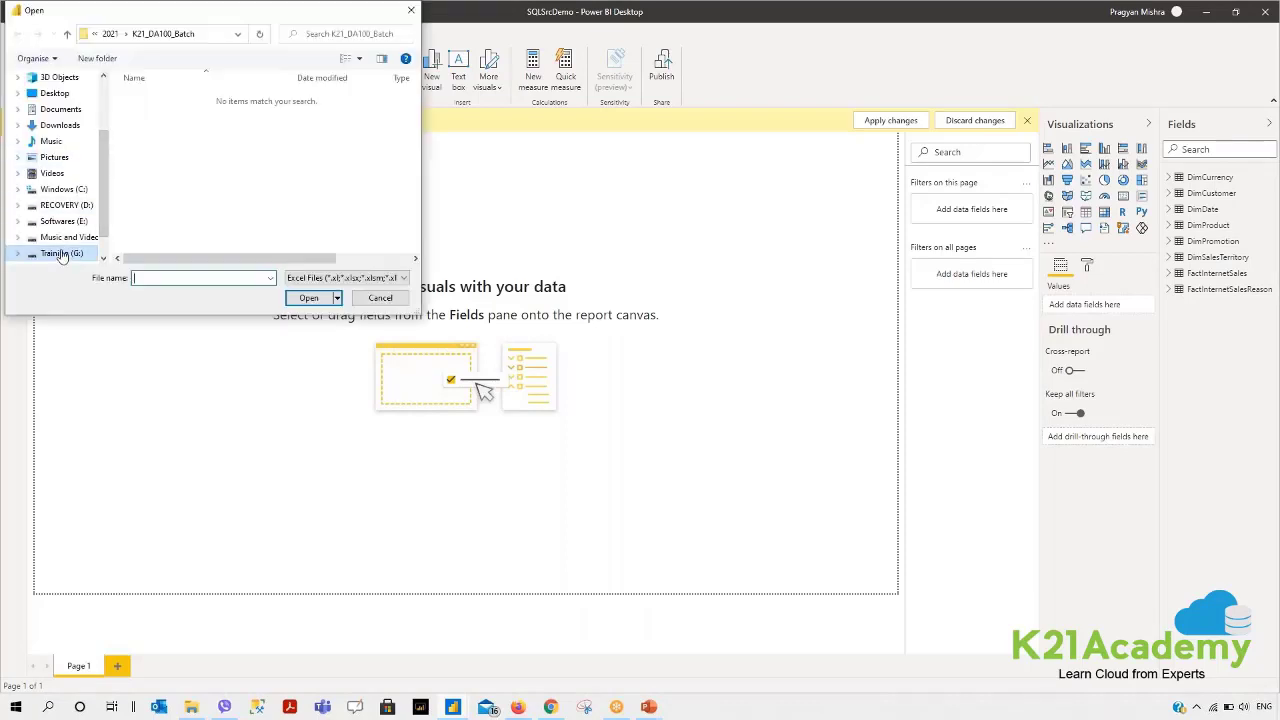
{"action": "left_click", "coordinate": [61, 254]}
{"action": "double_click", "coordinate": [145, 111]}
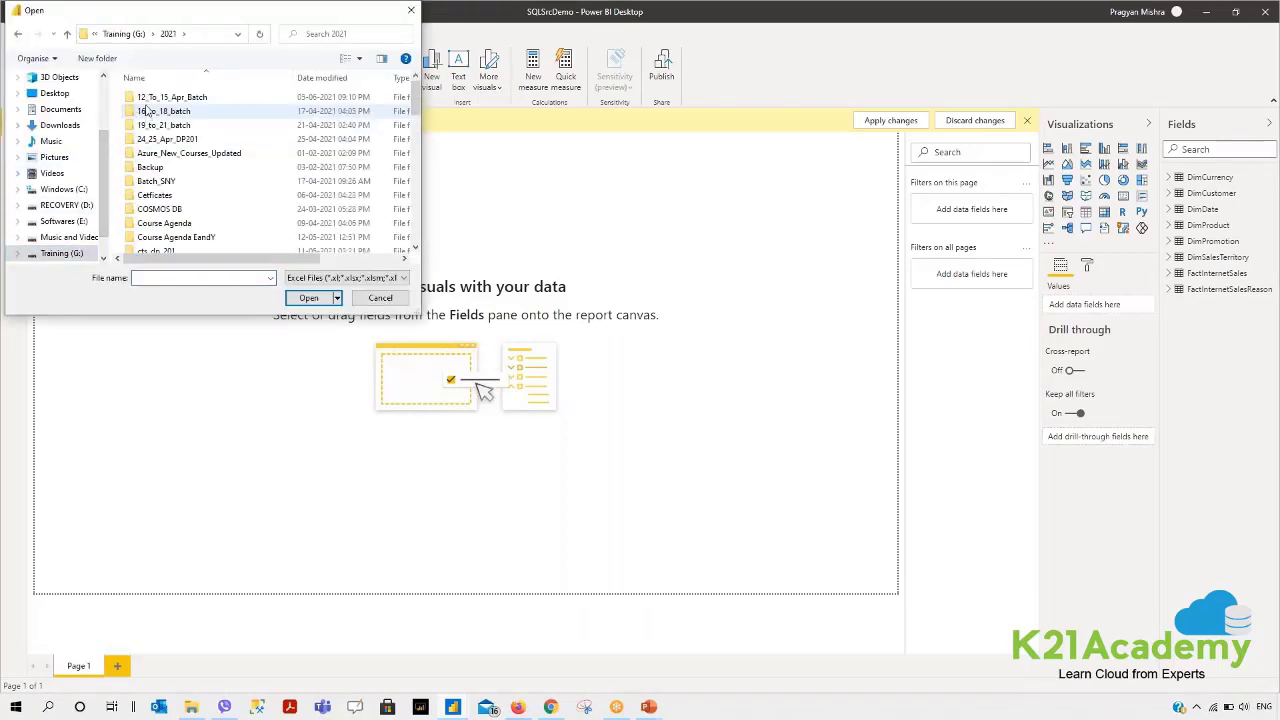
{"action": "left_click", "coordinate": [128, 34]}
{"action": "left_click", "coordinate": [146, 98]}
{"action": "double_click", "coordinate": [146, 98]}
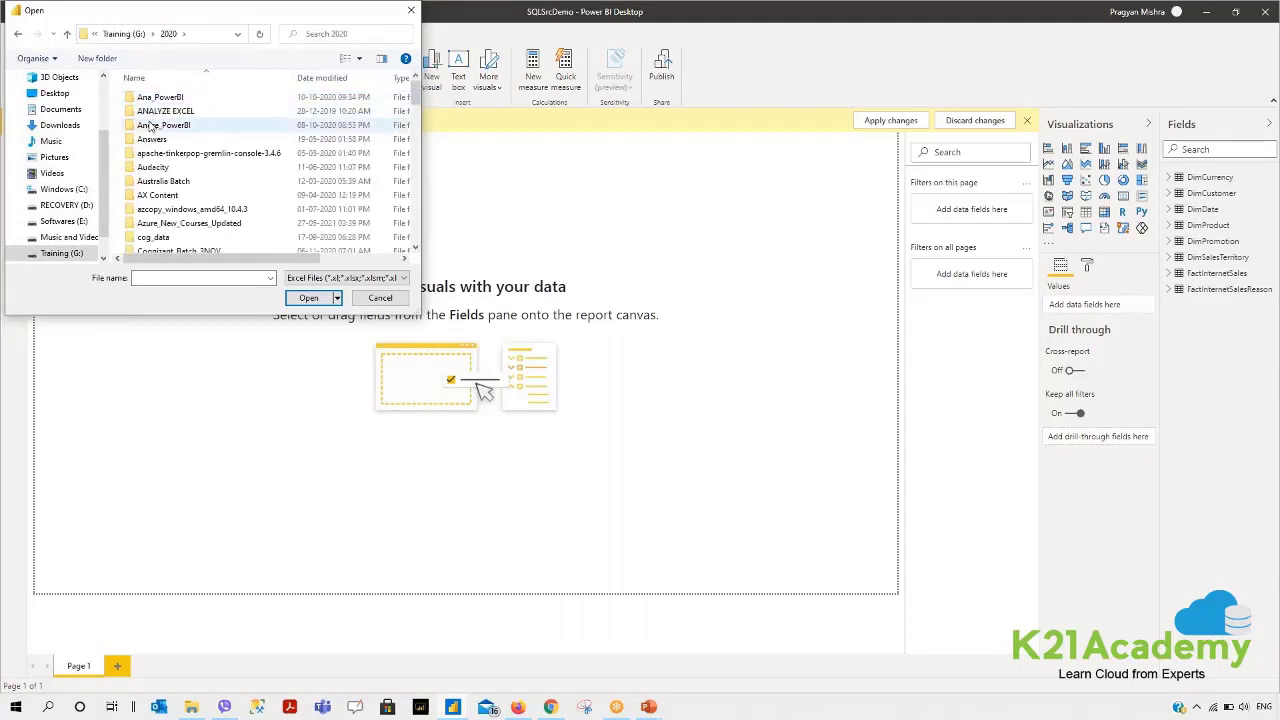
Step: Go into Power BI > 20778 Analyzing Data course > AllFiles
{"action": "scroll", "coordinate": [182, 176], "scroll_direction": "down", "scroll_amount": 1}
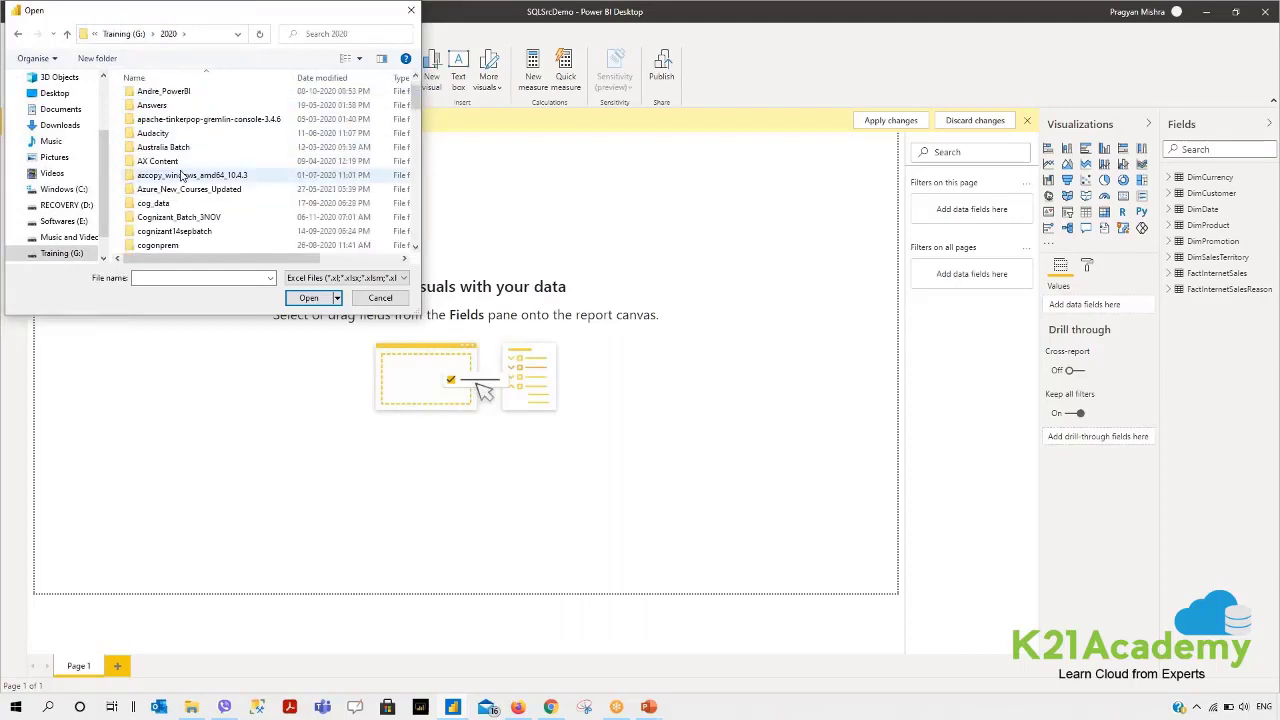
{"action": "scroll", "coordinate": [182, 176], "scroll_direction": "down", "scroll_amount": 10}
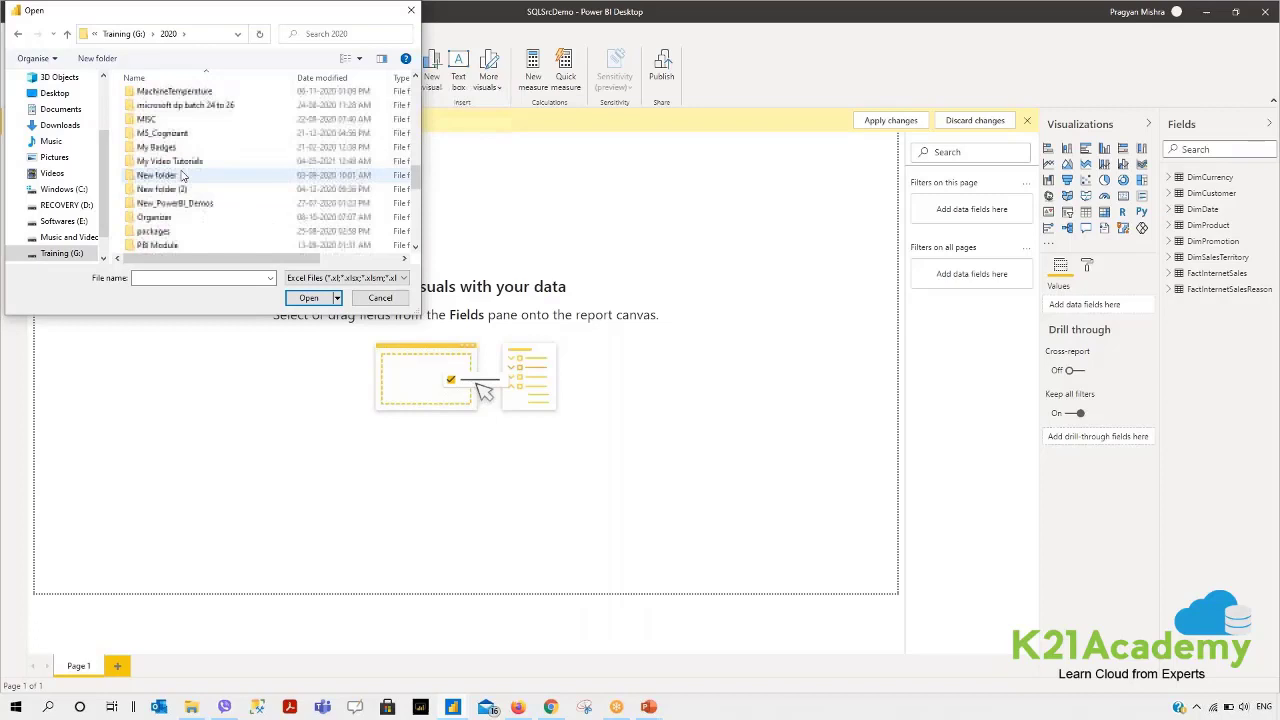
{"action": "left_click", "coordinate": [168, 165]}
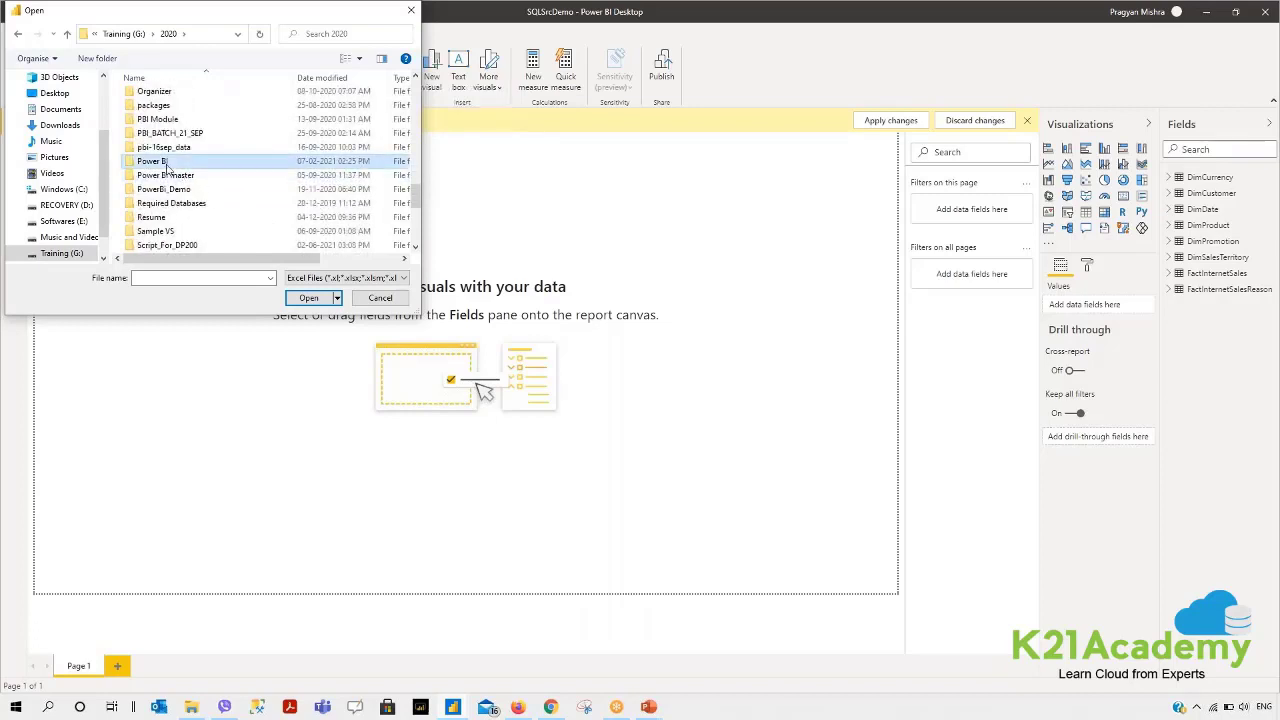
{"action": "double_click", "coordinate": [168, 165]}
{"action": "double_click", "coordinate": [177, 97]}
{"action": "double_click", "coordinate": [158, 100]}
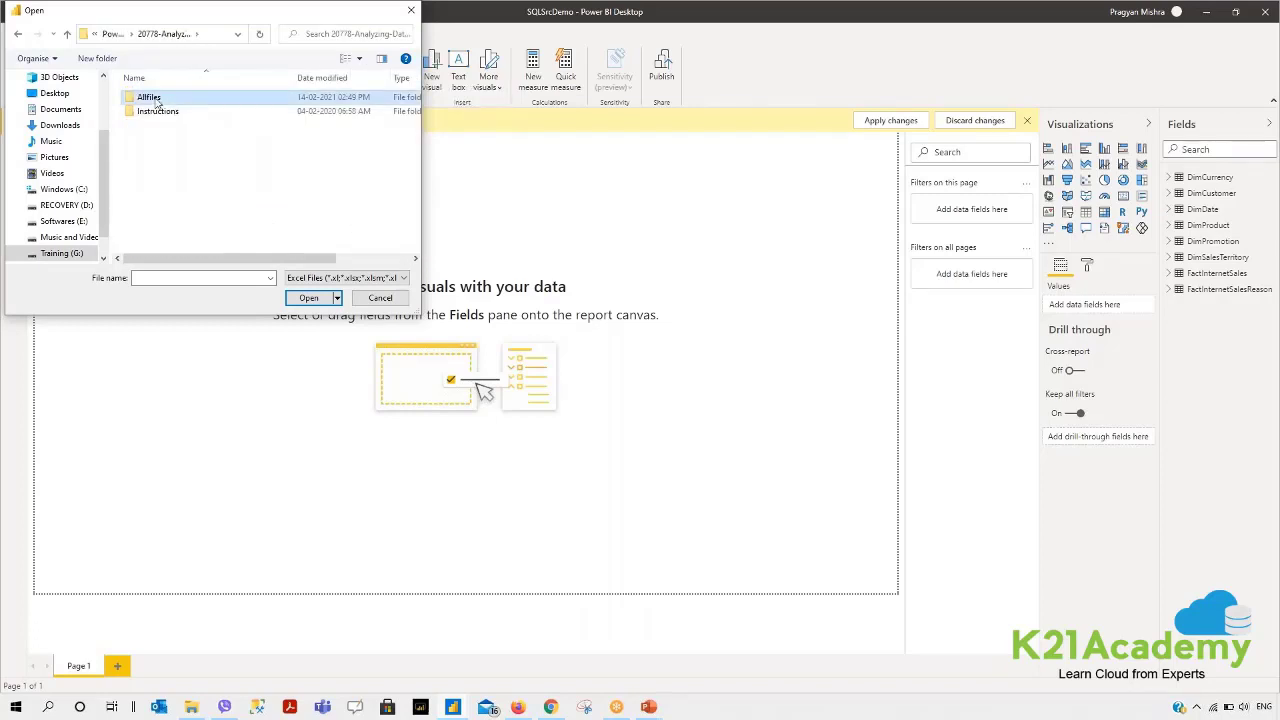
Step: Go through Mod03 > Demofiles > Mod03 > Demo > Files for Import and open Sales.xlsx
{"action": "left_click", "coordinate": [160, 125]}
{"action": "double_click", "coordinate": [160, 125]}
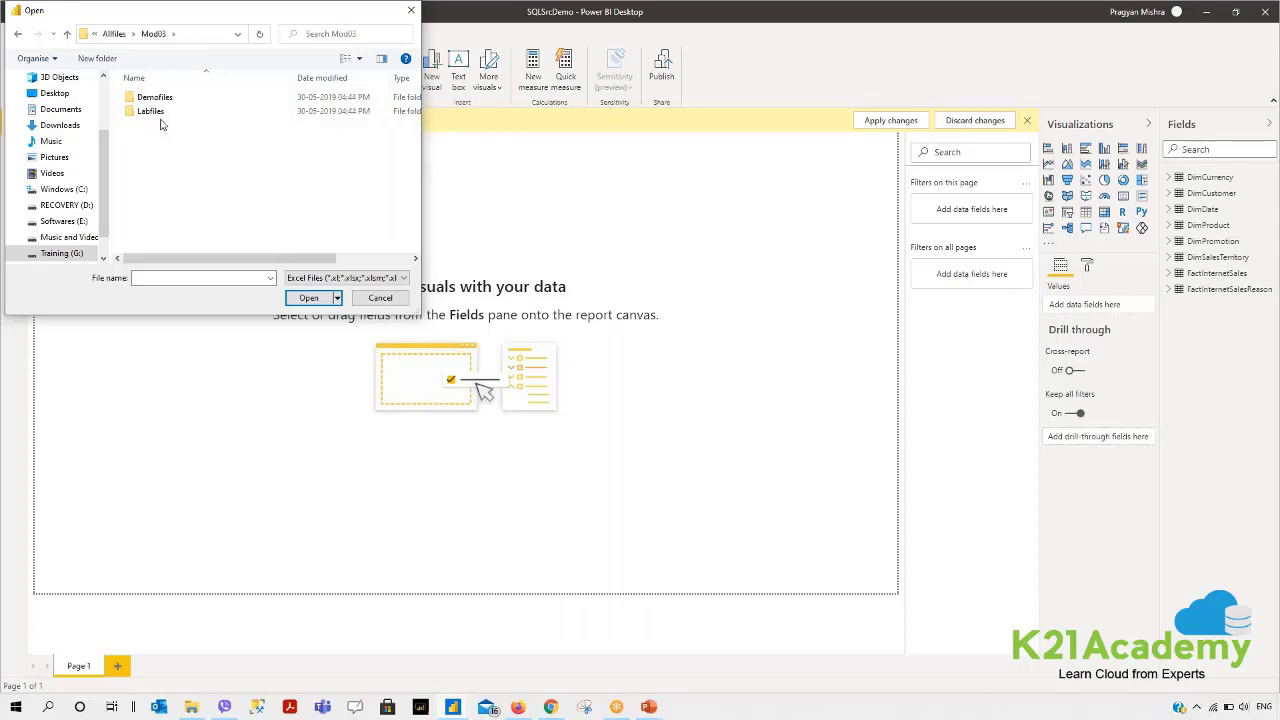
{"action": "double_click", "coordinate": [163, 98]}
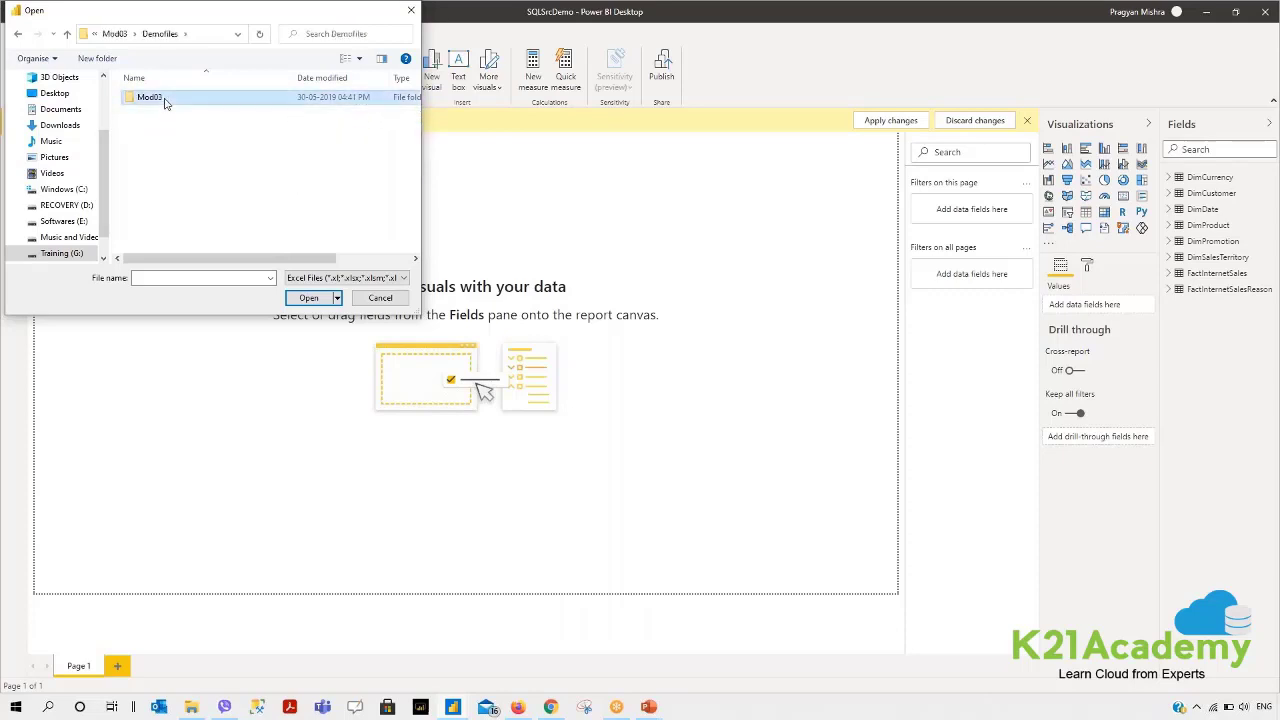
{"action": "double_click", "coordinate": [163, 99]}
{"action": "double_click", "coordinate": [165, 100]}
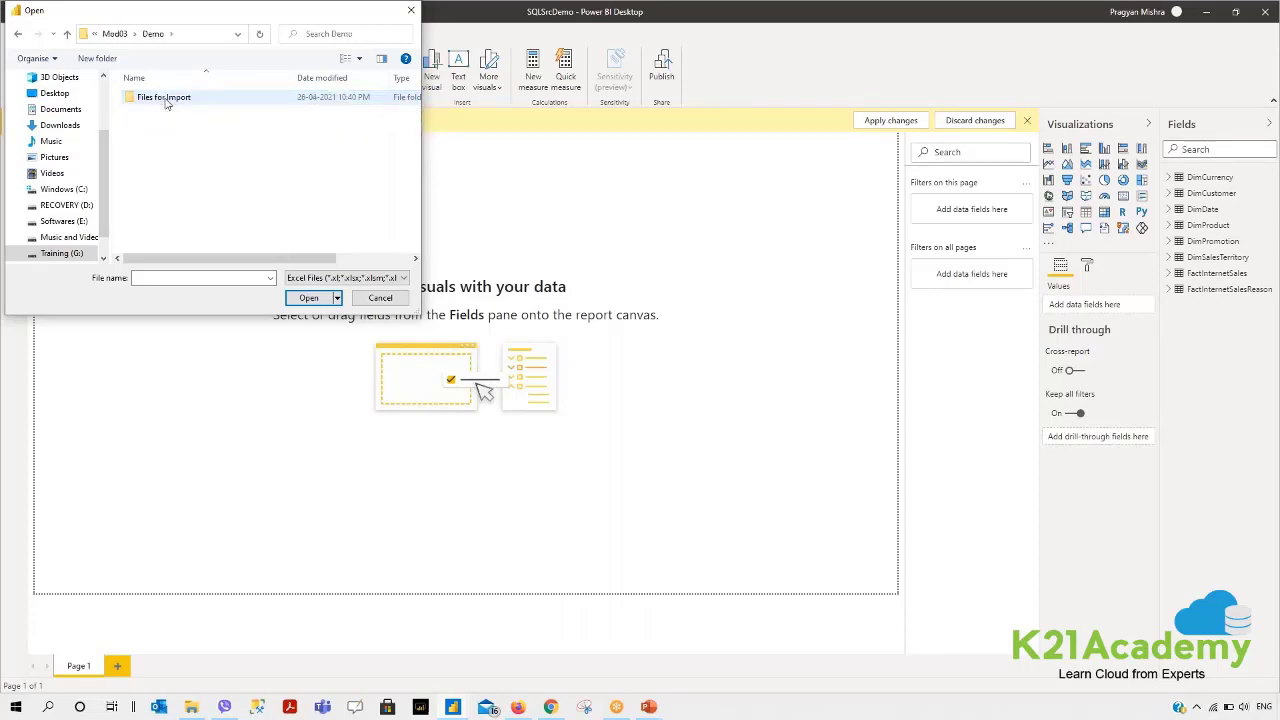
{"action": "double_click", "coordinate": [165, 98]}
{"action": "double_click", "coordinate": [155, 97]}
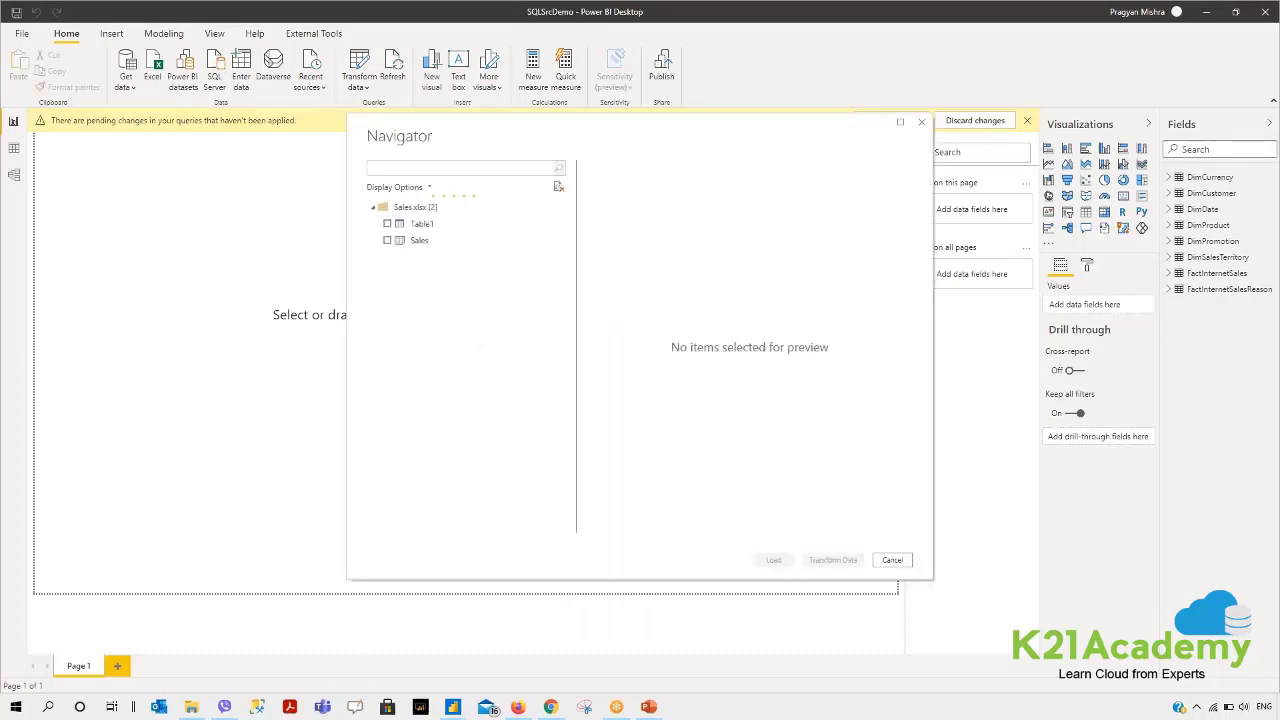
Step: Tick Table1 and the Sales sheet in the Navigator to preview their data
{"action": "left_click", "coordinate": [387, 224]}
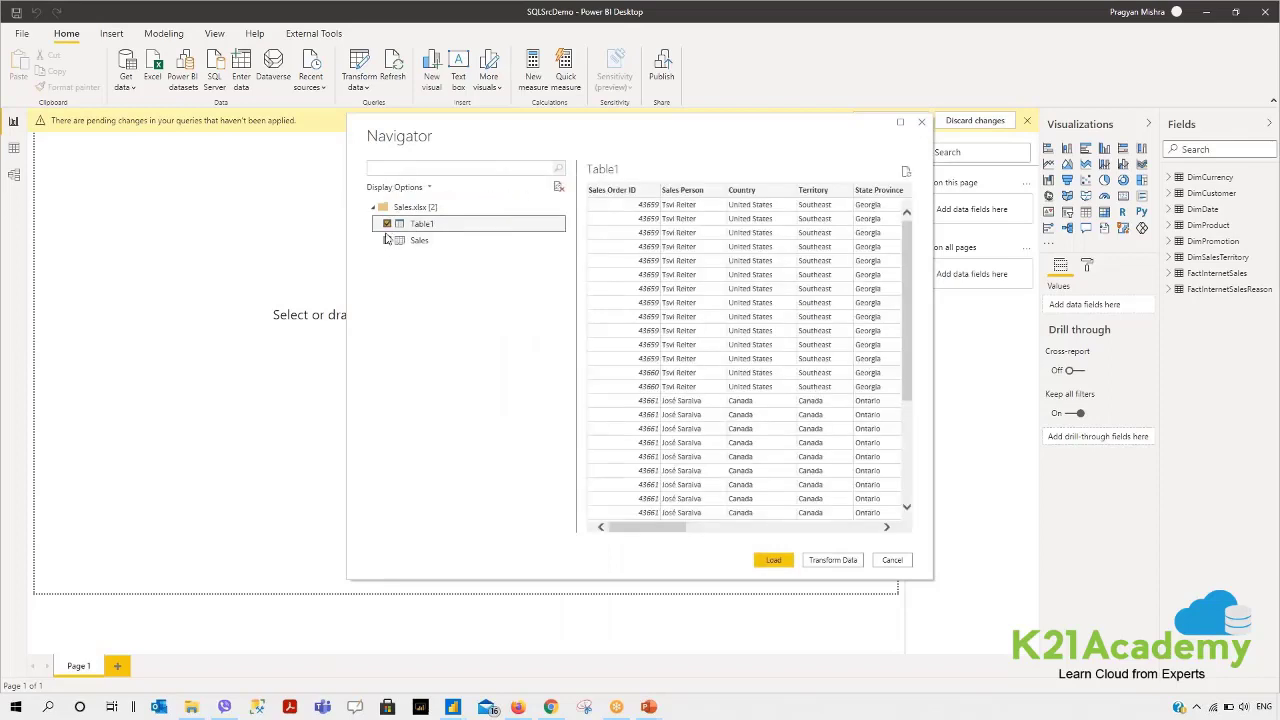
{"action": "left_click", "coordinate": [387, 242]}
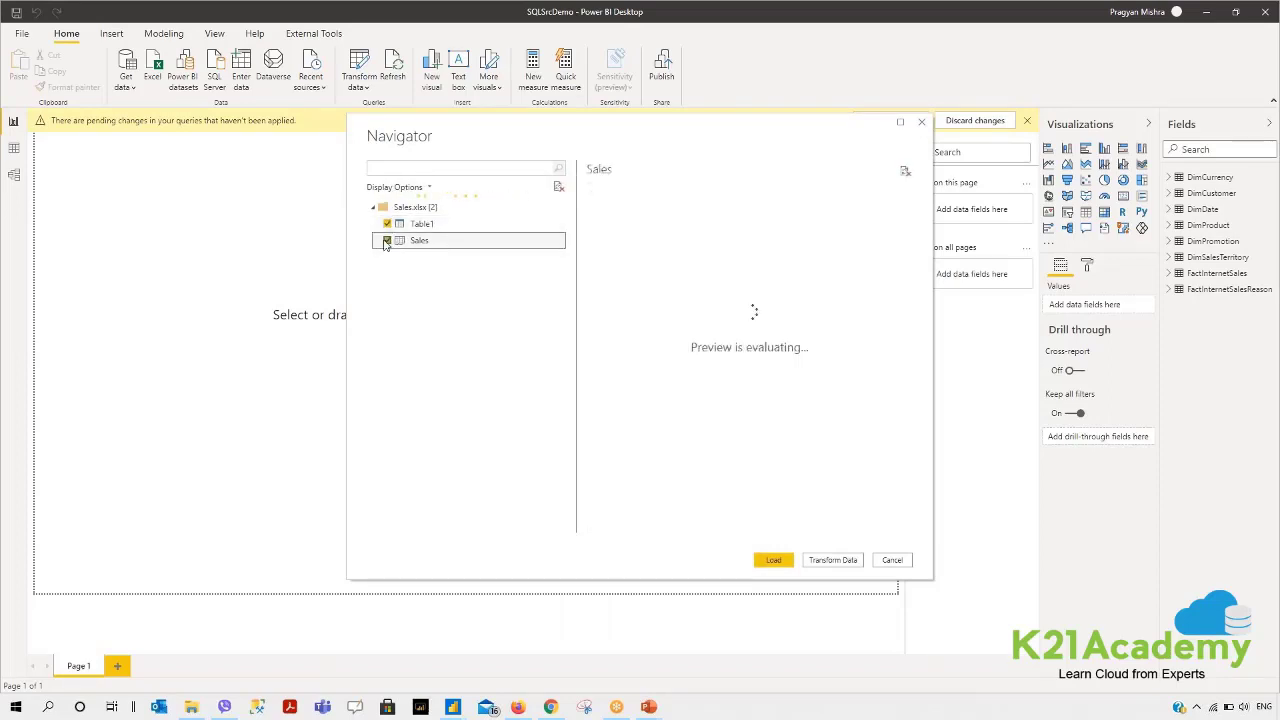
{"action": "left_click", "coordinate": [387, 242]}
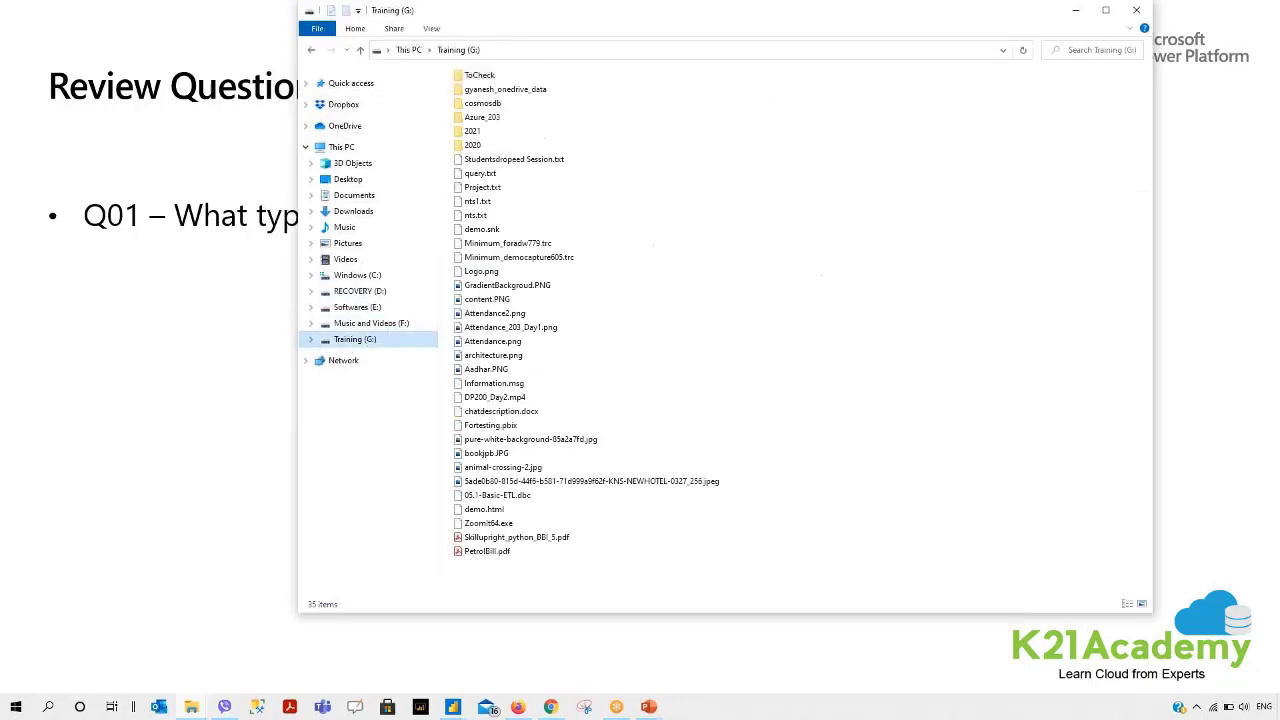
Step: In File Explorer, go into 2020 > Power BI > course master > Allfiles > Mod03
{"action": "double_click", "coordinate": [476, 146]}
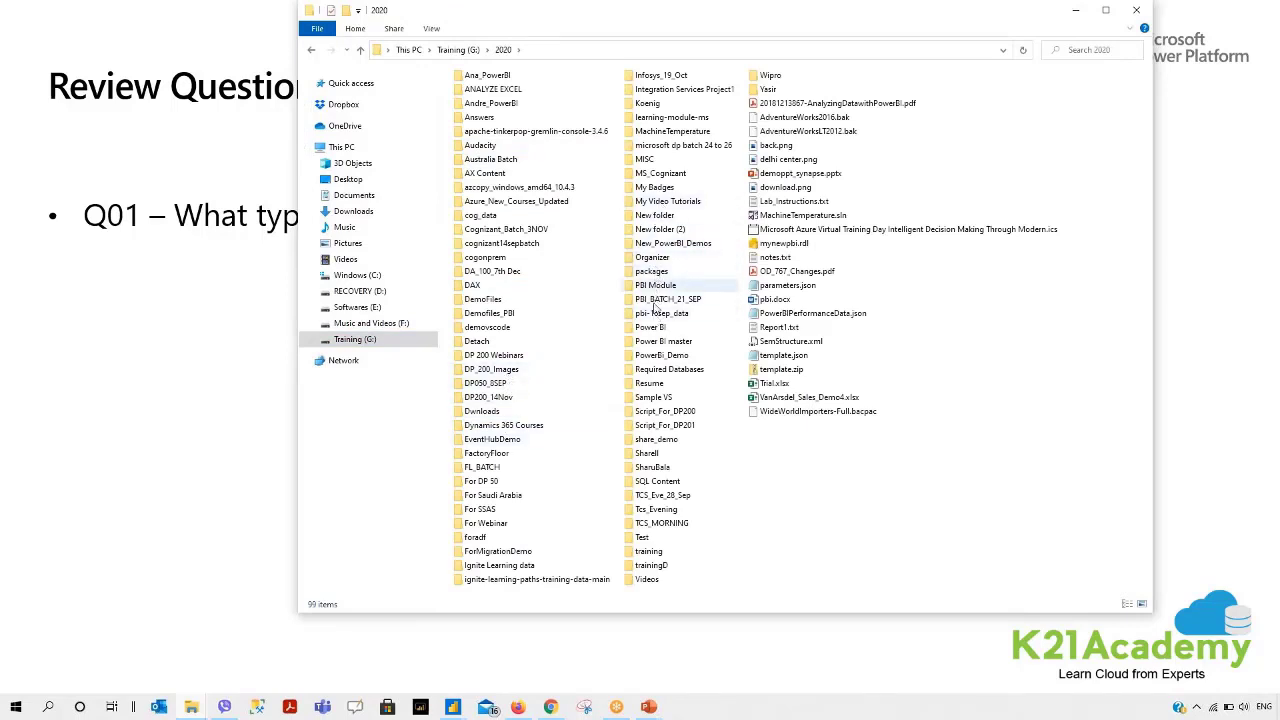
{"action": "double_click", "coordinate": [650, 327]}
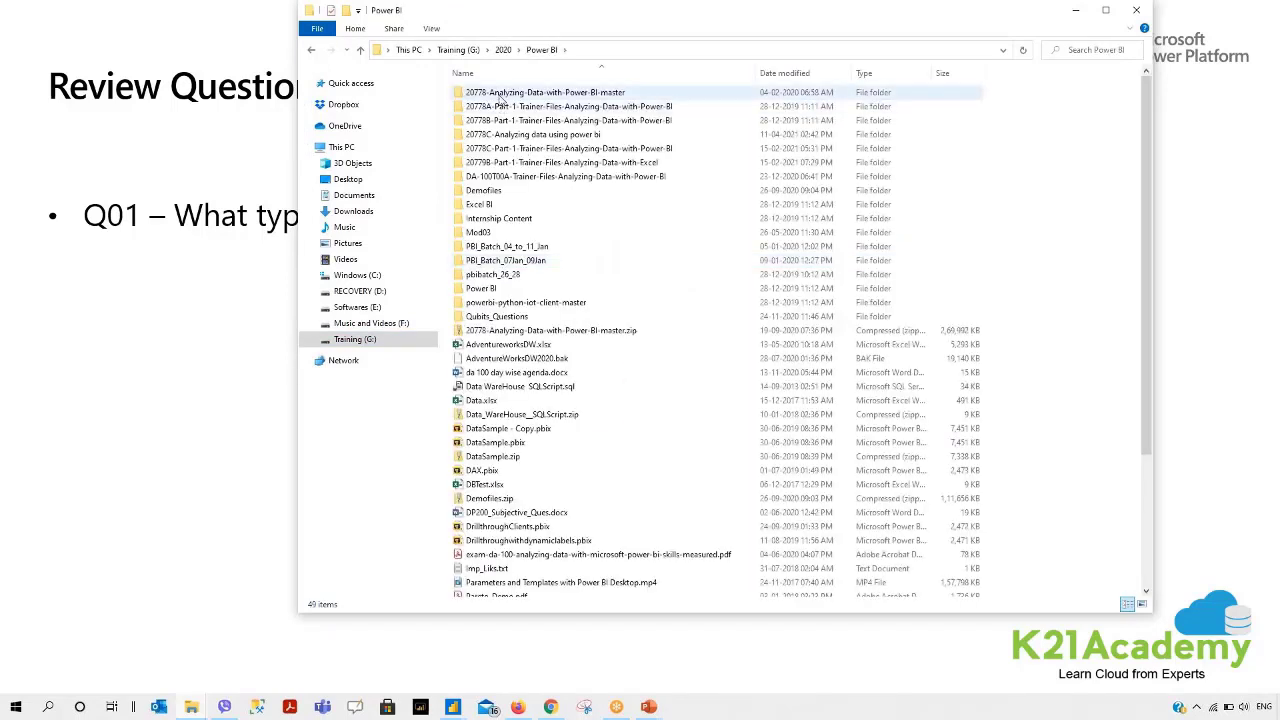
{"action": "double_click", "coordinate": [520, 93]}
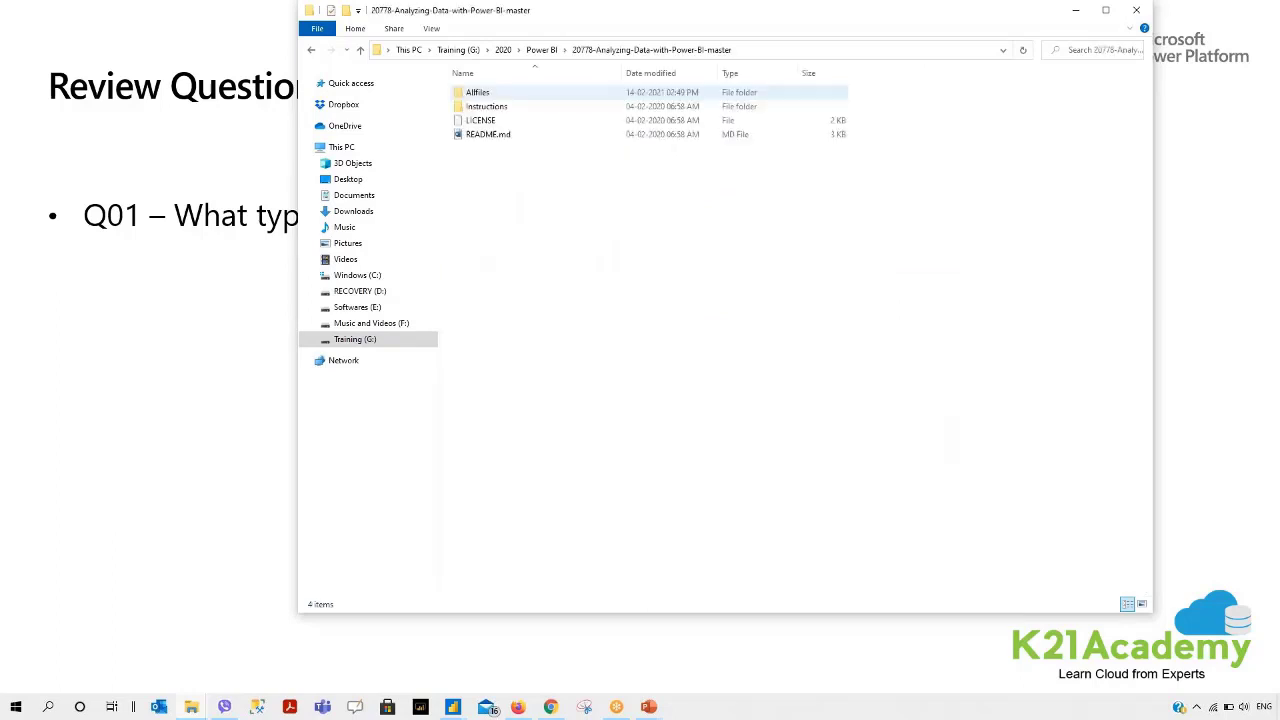
{"action": "double_click", "coordinate": [491, 94]}
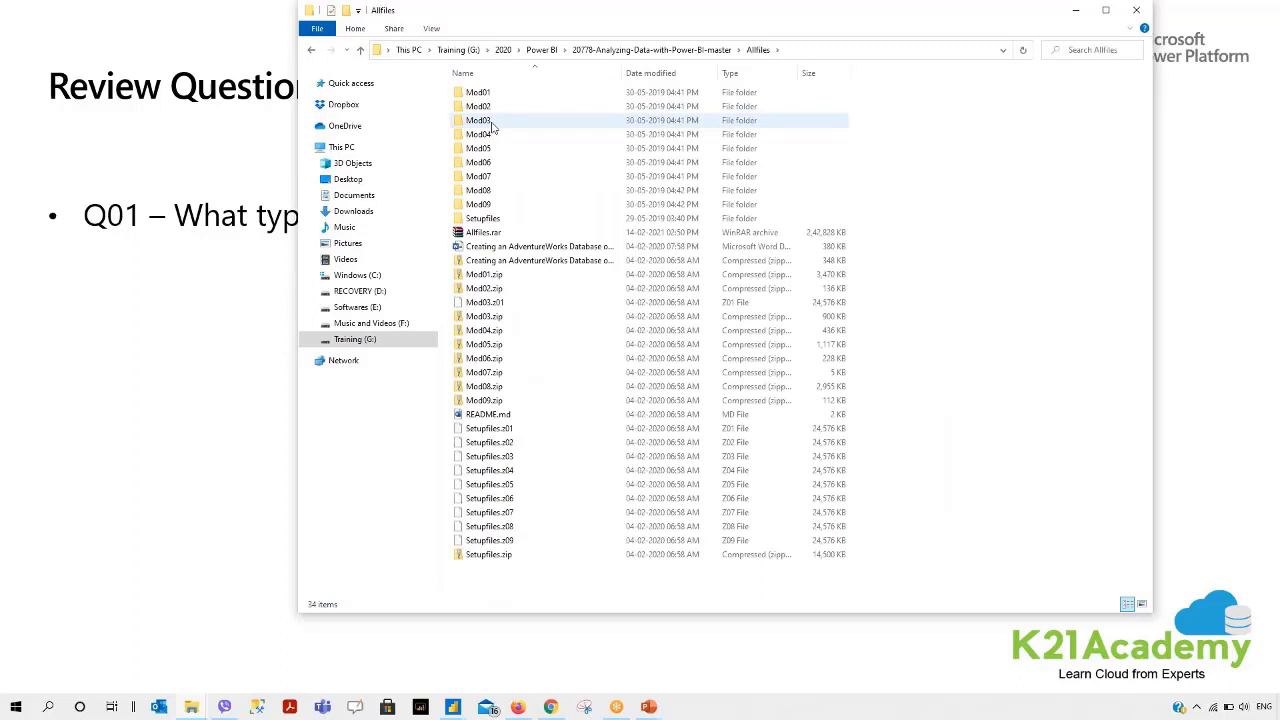
{"action": "double_click", "coordinate": [491, 122]}
Step: Go through Demofiles > Mod03 > Demo > Files for Import and open Sales.xlsx in Excel
{"action": "double_click", "coordinate": [480, 94]}
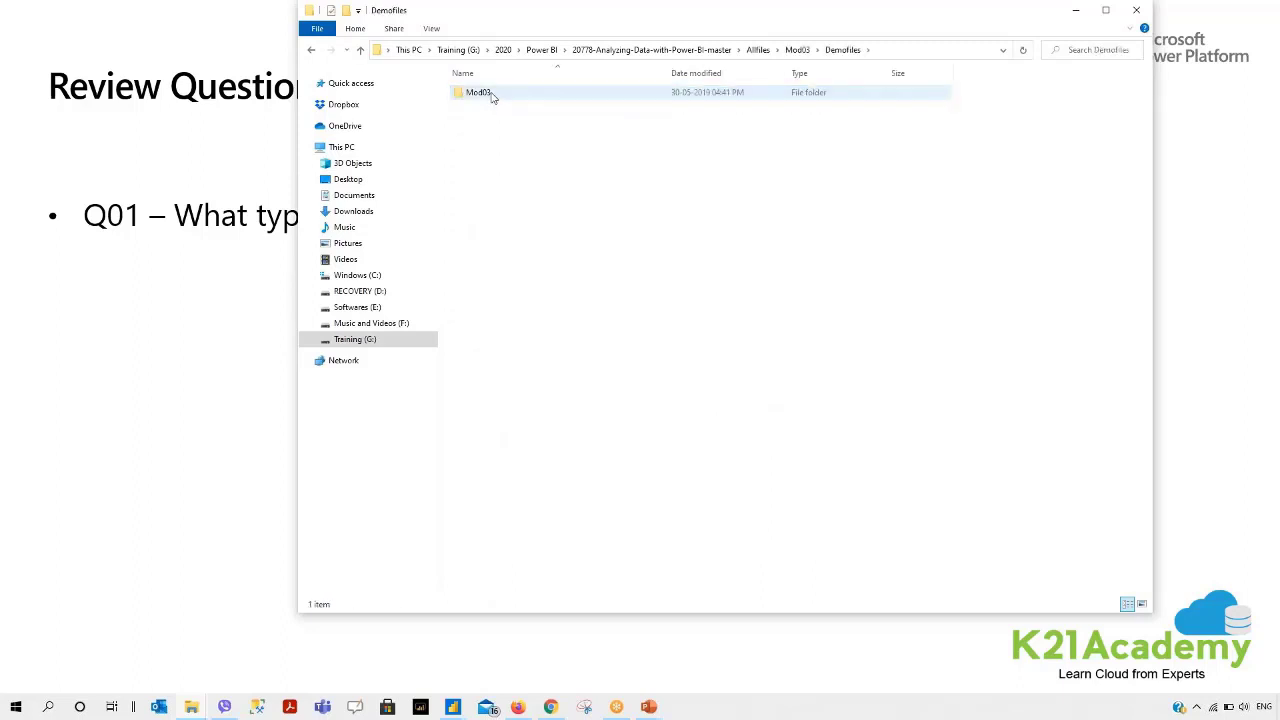
{"action": "double_click", "coordinate": [491, 96]}
{"action": "double_click", "coordinate": [478, 93]}
{"action": "double_click", "coordinate": [490, 93]}
{"action": "left_click", "coordinate": [493, 110]}
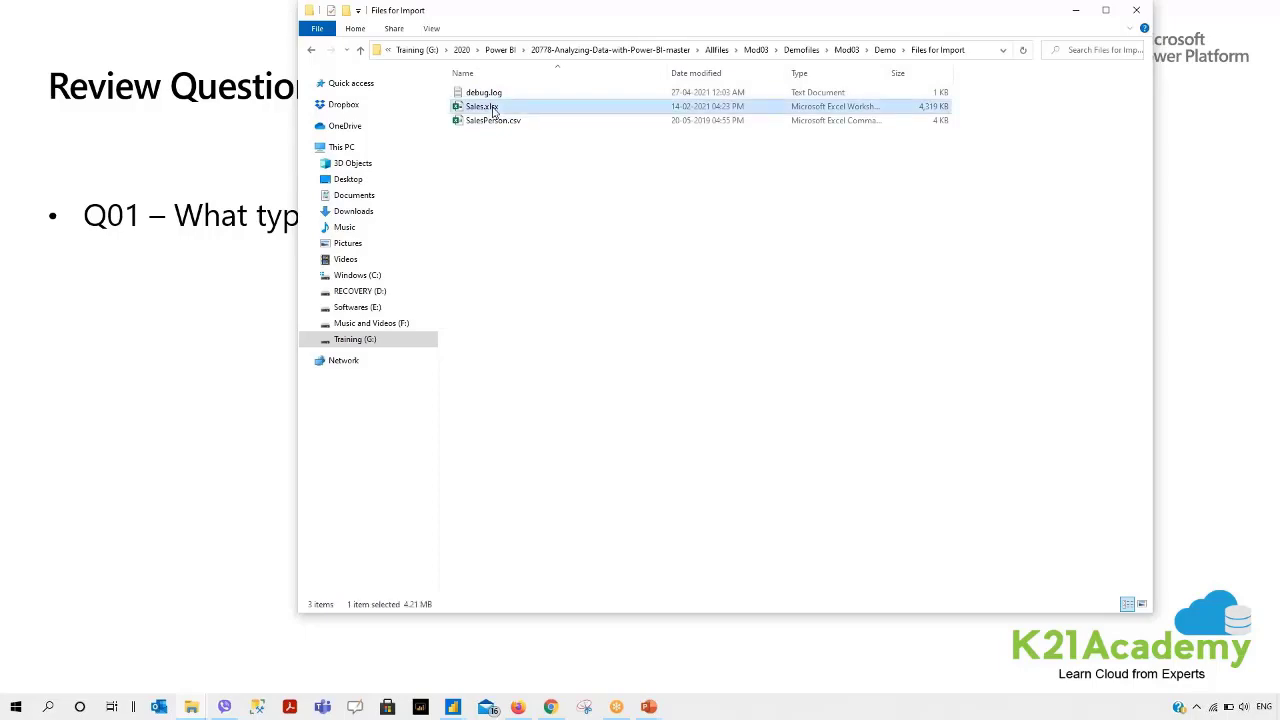
{"action": "double_click", "coordinate": [493, 112]}
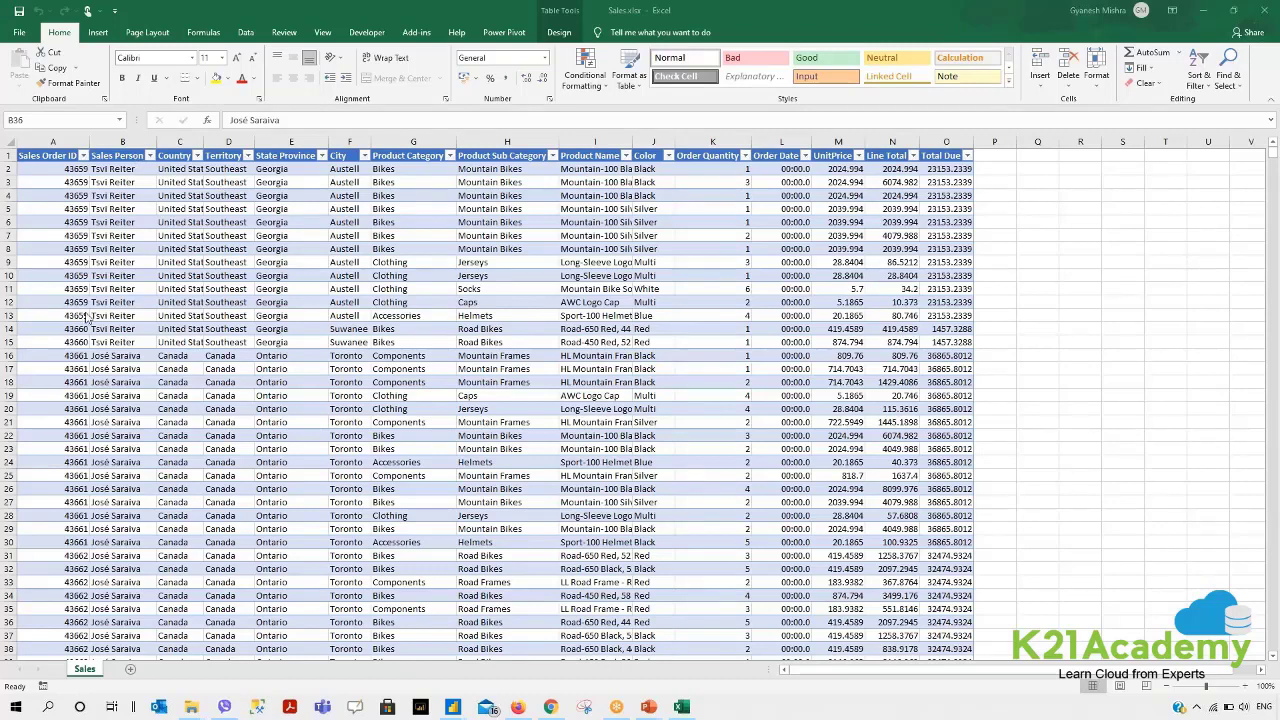
{"action": "scroll", "coordinate": [88, 315], "scroll_direction": "down", "scroll_amount": 6}
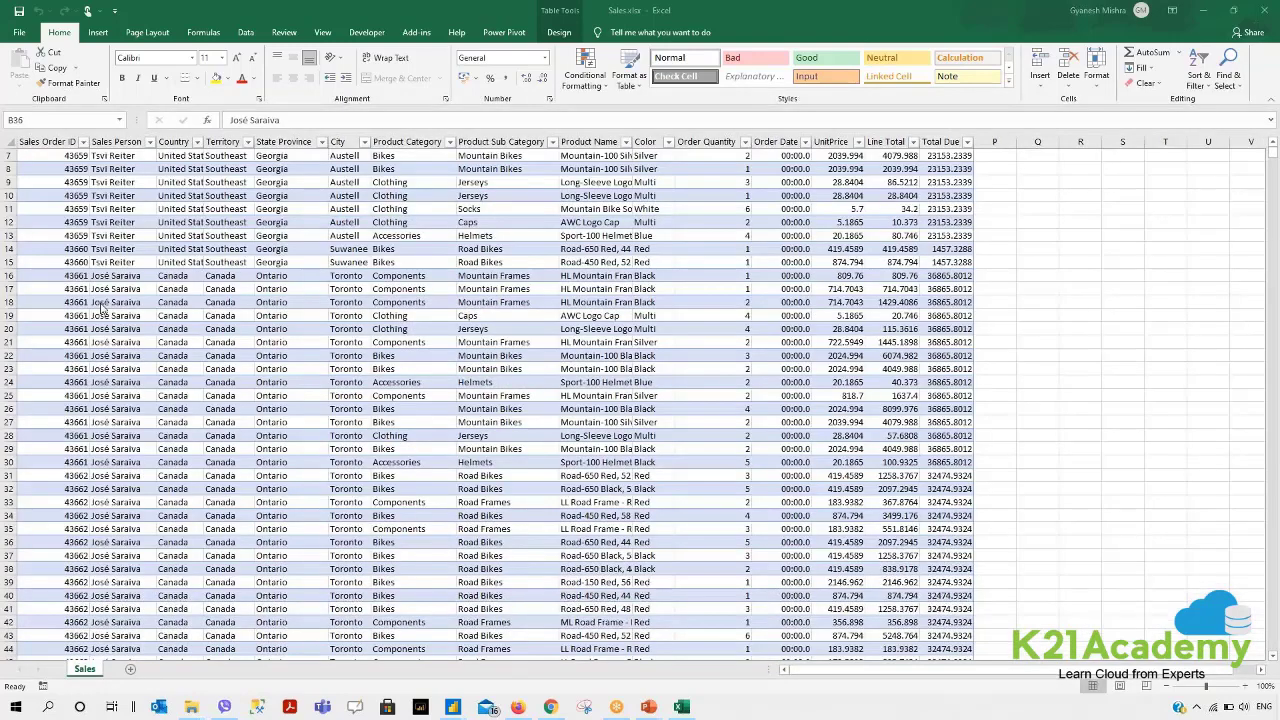
{"action": "scroll", "coordinate": [105, 300], "scroll_direction": "up", "scroll_amount": 6}
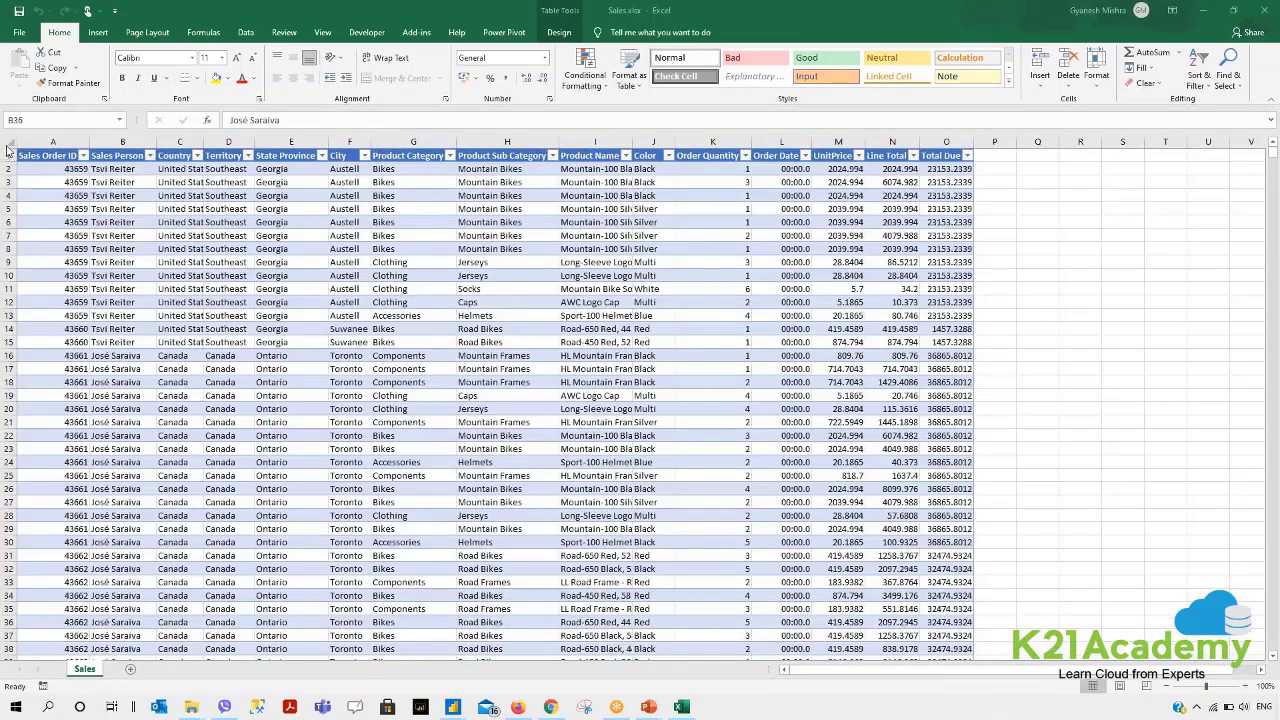
{"action": "key", "text": "Down"}
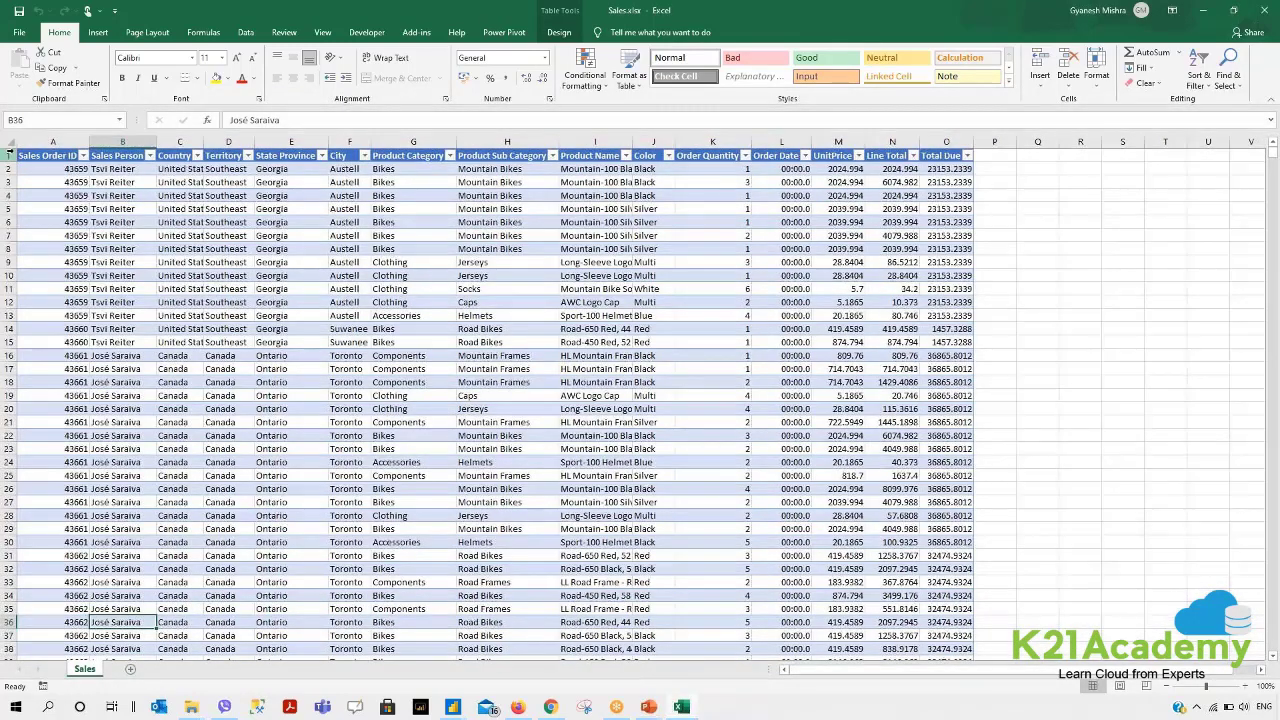
{"action": "left_click", "coordinate": [10, 145]}
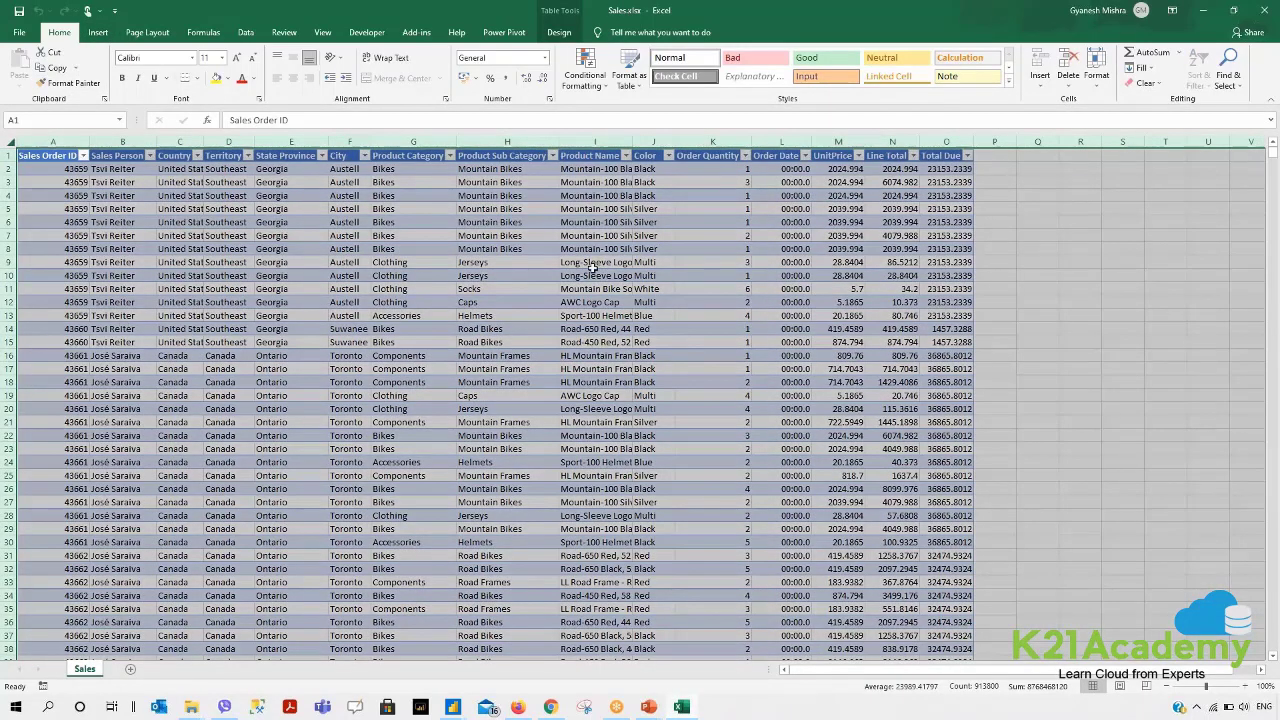
{"action": "left_click", "coordinate": [44, 166]}
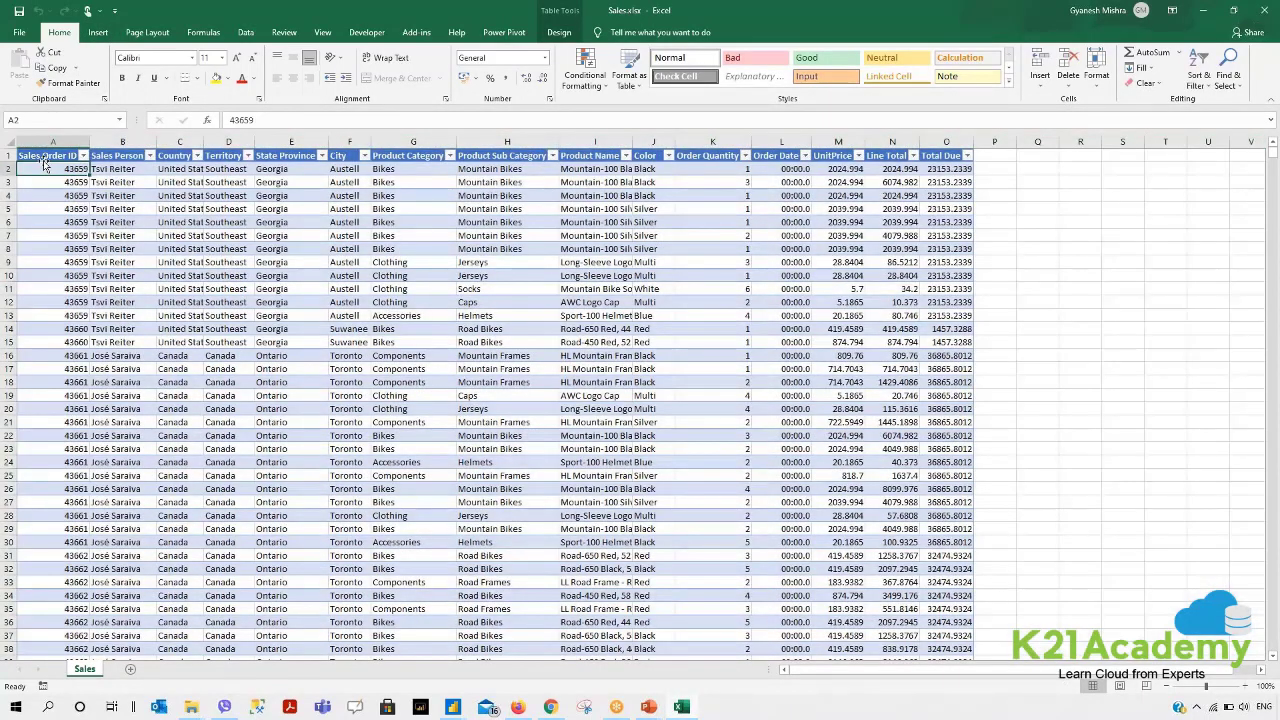
{"action": "key", "text": "Up"}
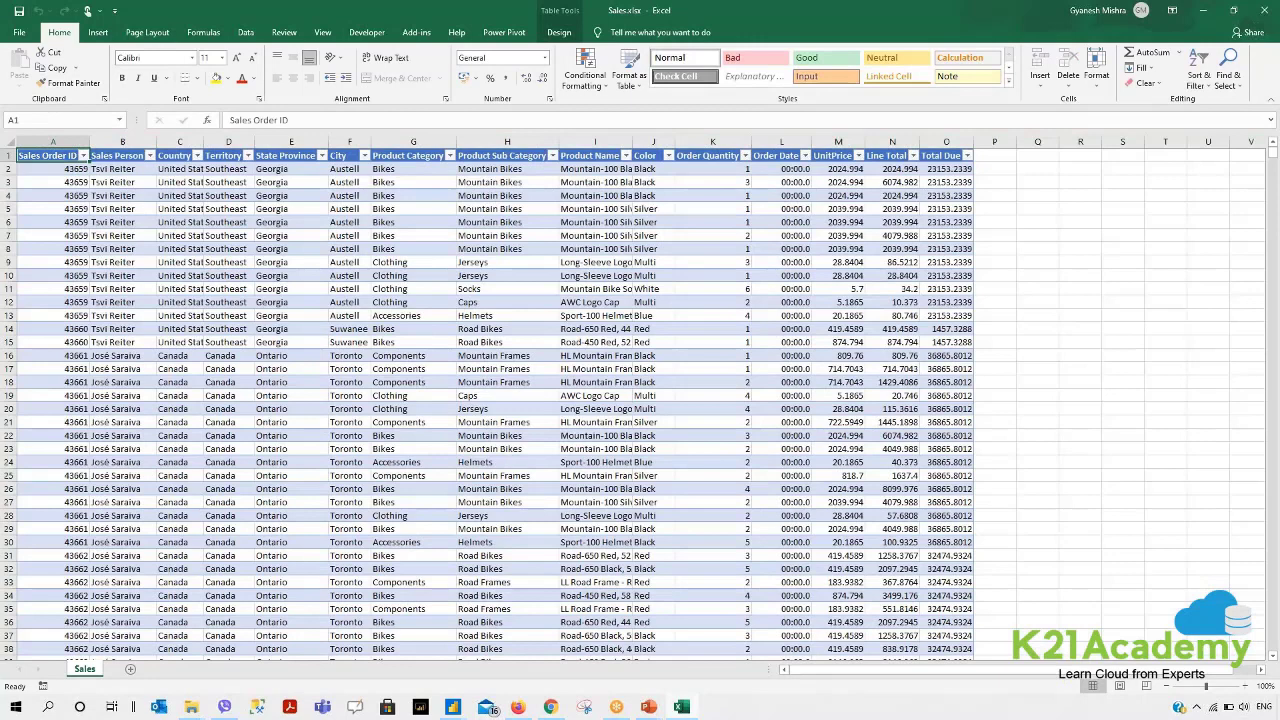
{"action": "left_click", "coordinate": [97, 35]}
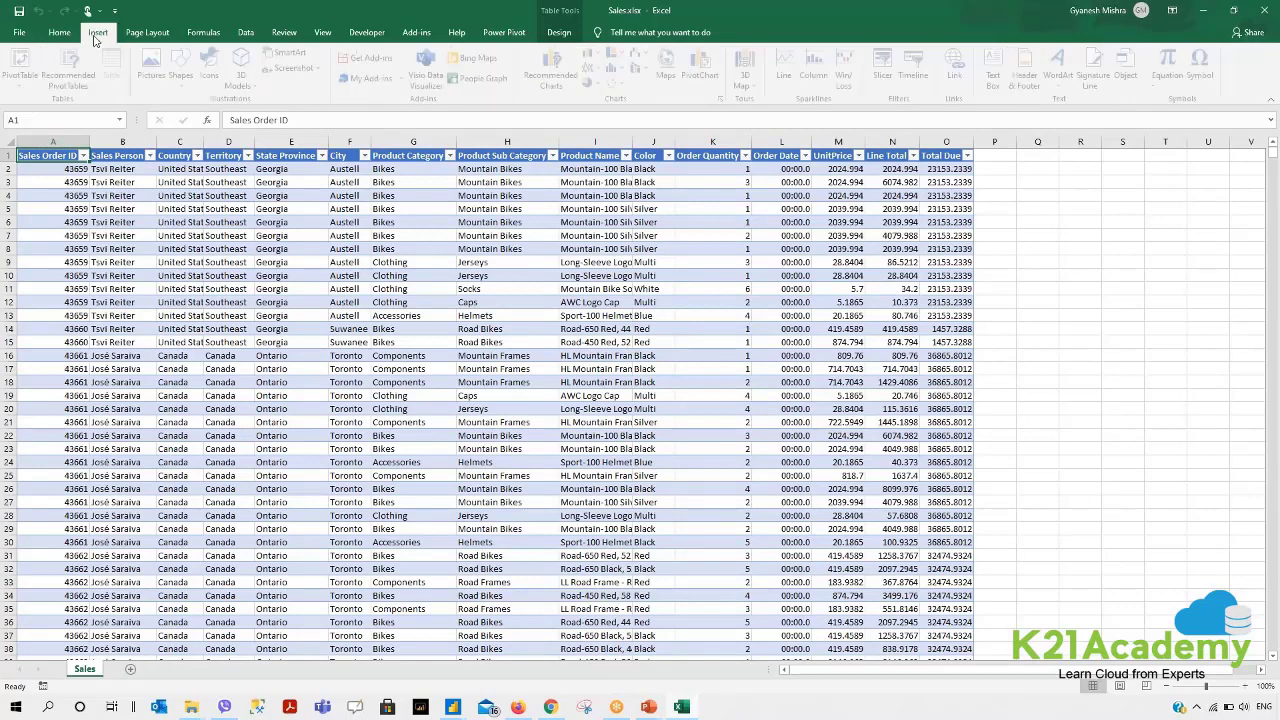
{"action": "left_click", "coordinate": [10, 143]}
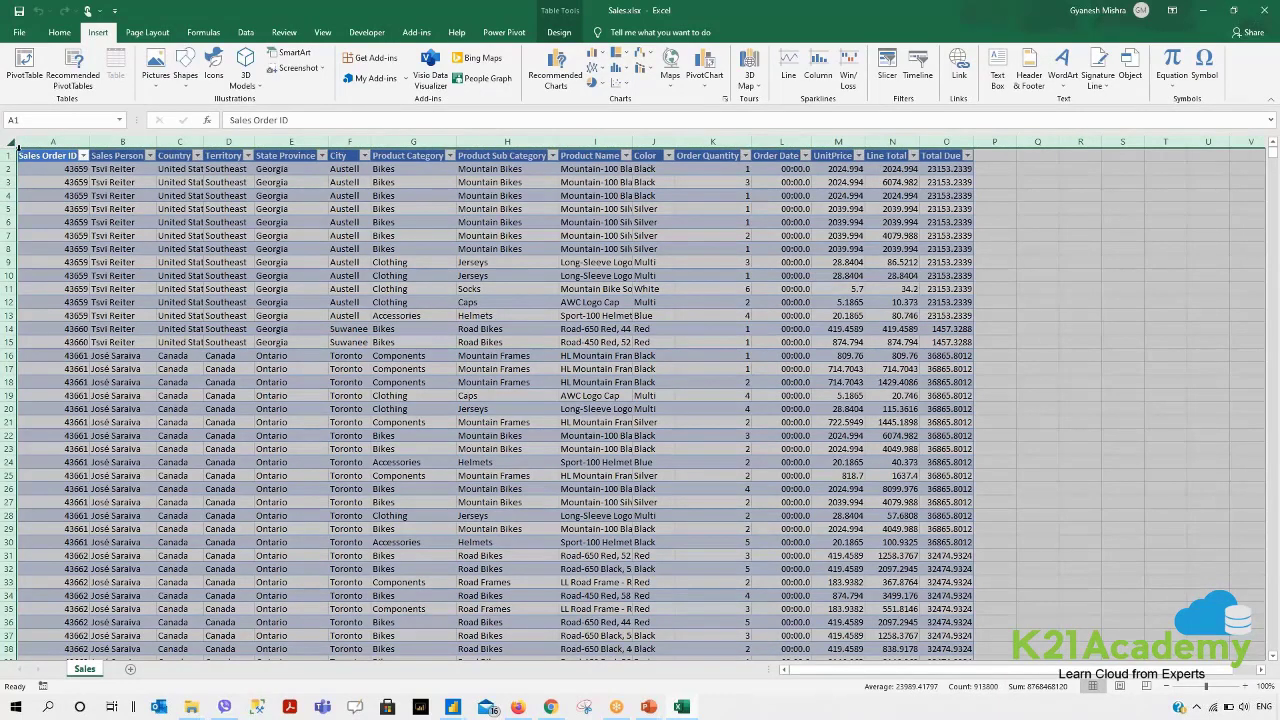
{"action": "left_click", "coordinate": [58, 33]}
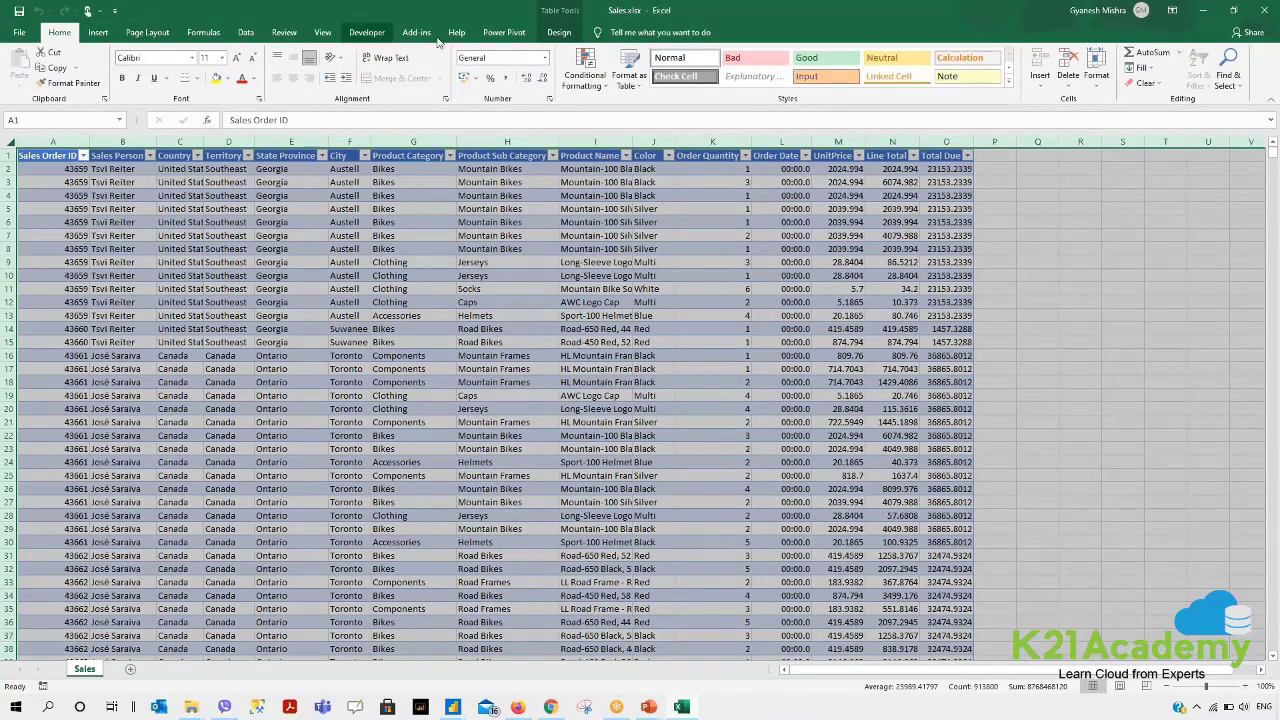
Step: View the Sales table's name and styles under Table Tools Design, then close Excel
{"action": "left_click", "coordinate": [550, 34]}
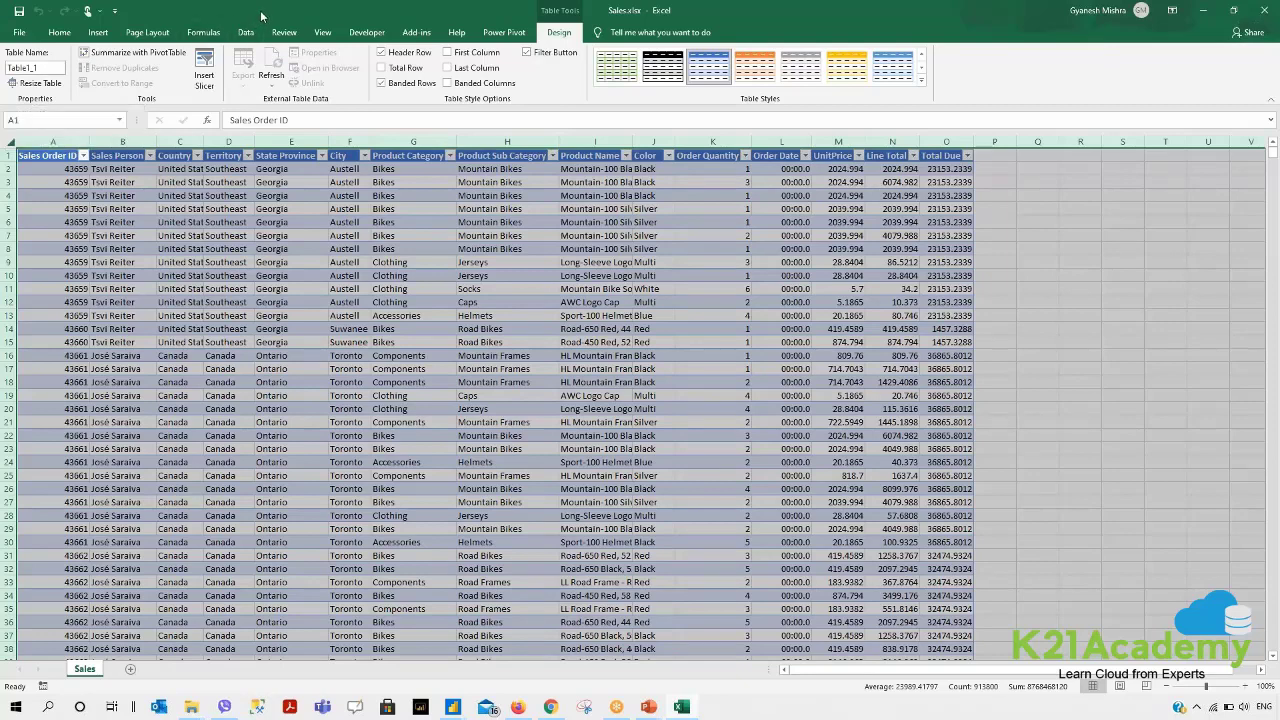
{"action": "key", "text": "alt+F4"}
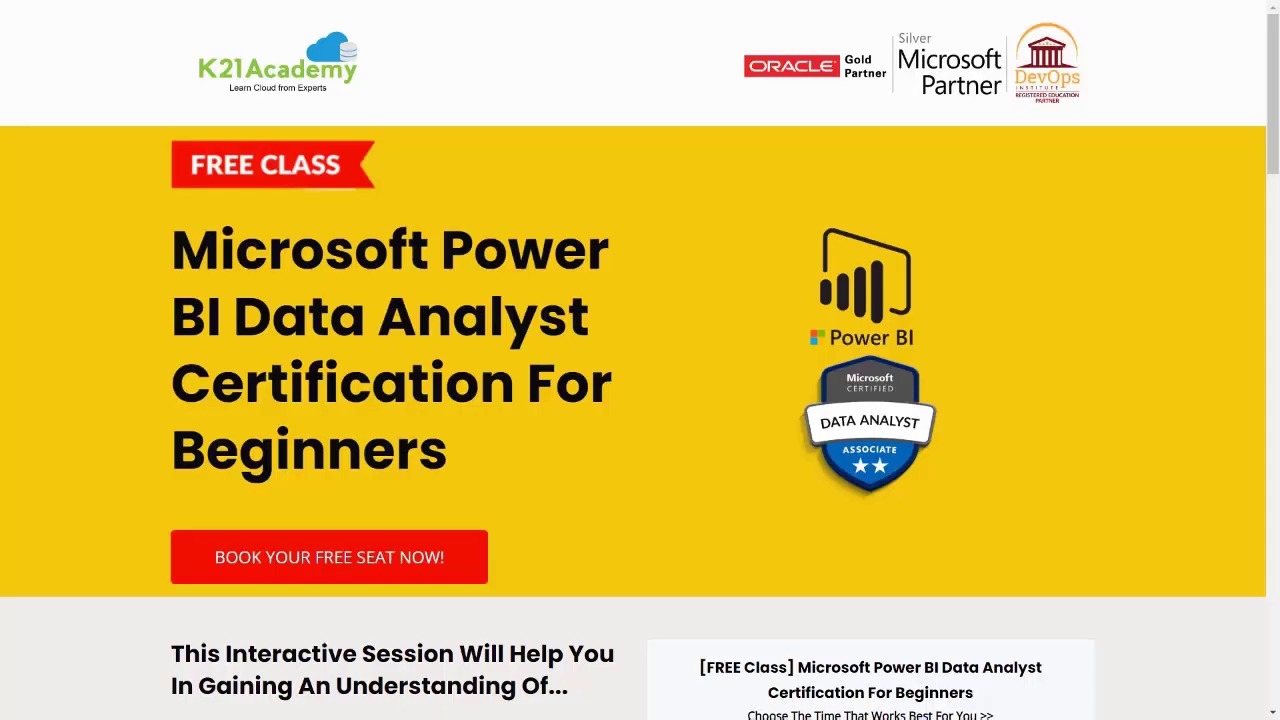
Step: Scroll the K21Academy class page down to the seat-reservation form
{"action": "scroll", "coordinate": [640, 400], "scroll_direction": "down", "scroll_amount": 5}
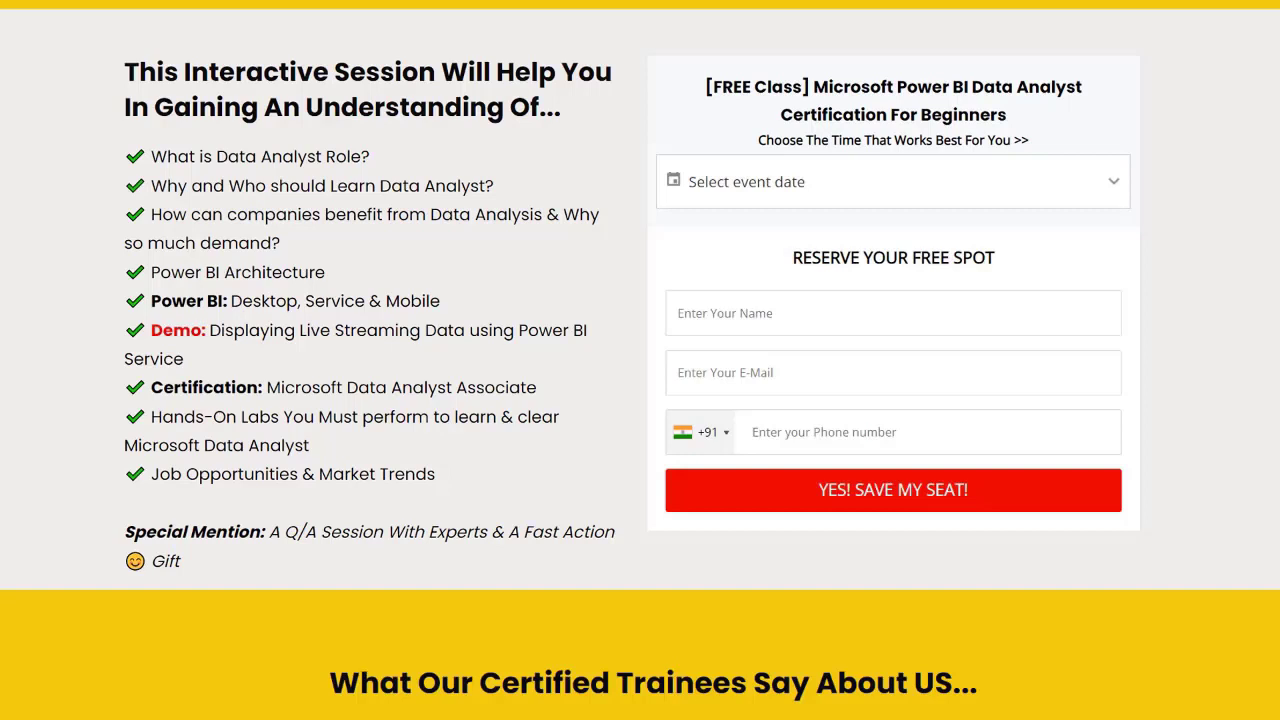